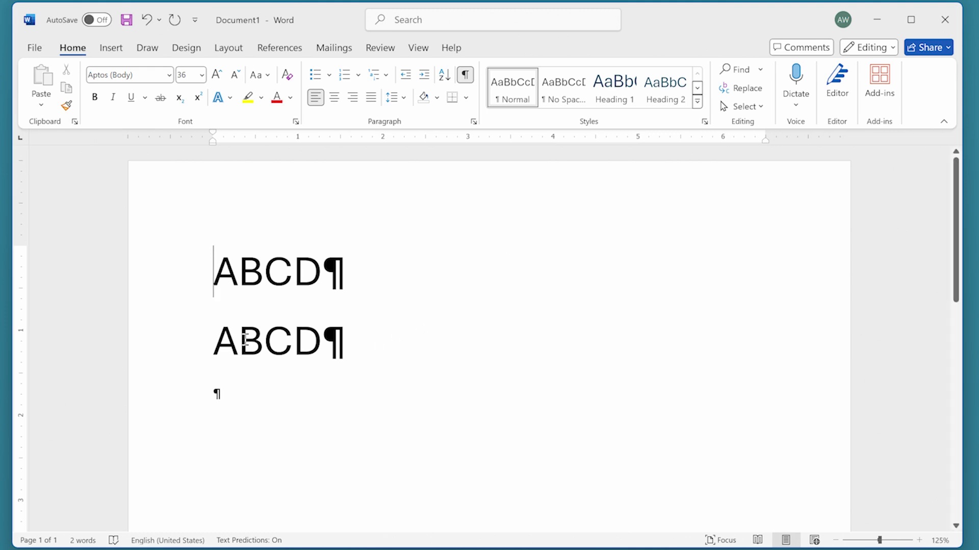
Step: Select 'BC' in the second ABCD line and show its Advanced character spacing settings
left_click_drag(242, 341, 305, 342)
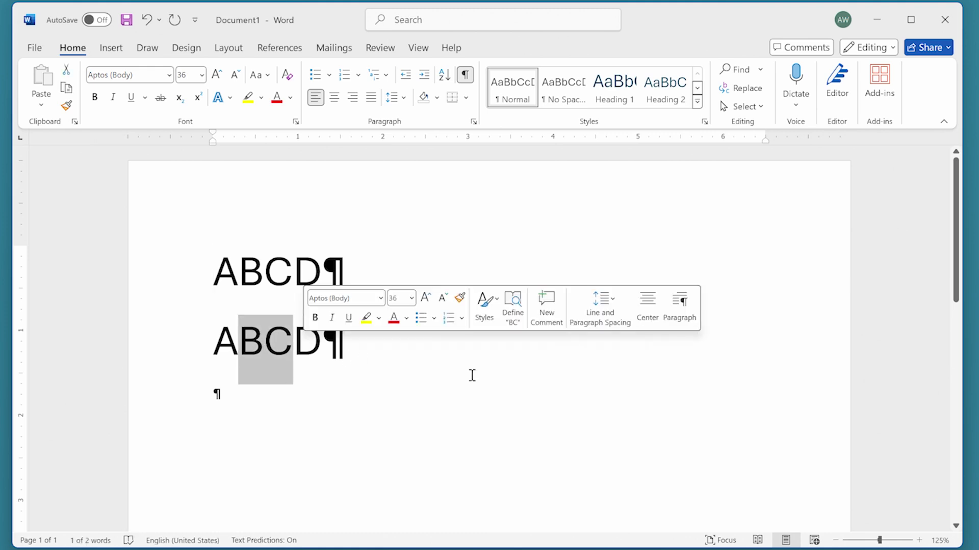
key("ctrl+d")
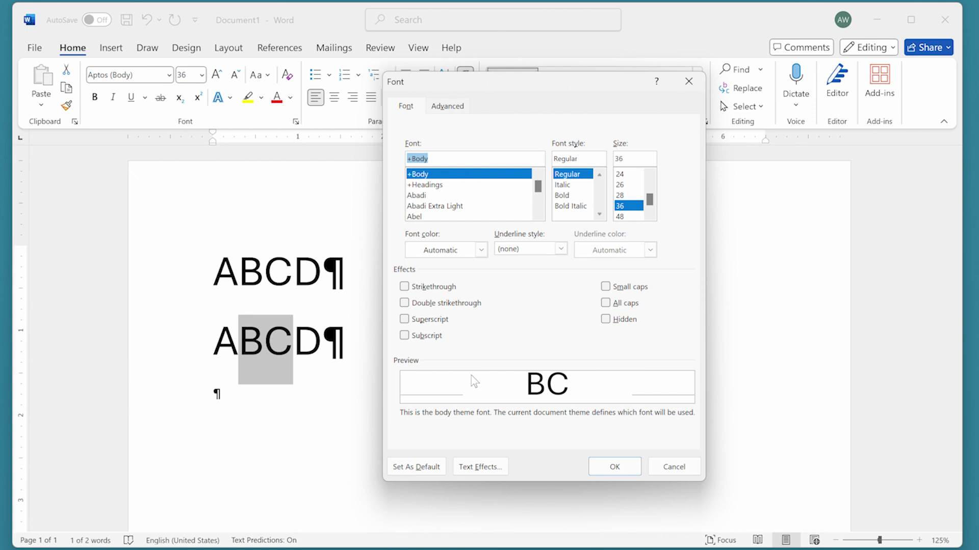
left_click(449, 107)
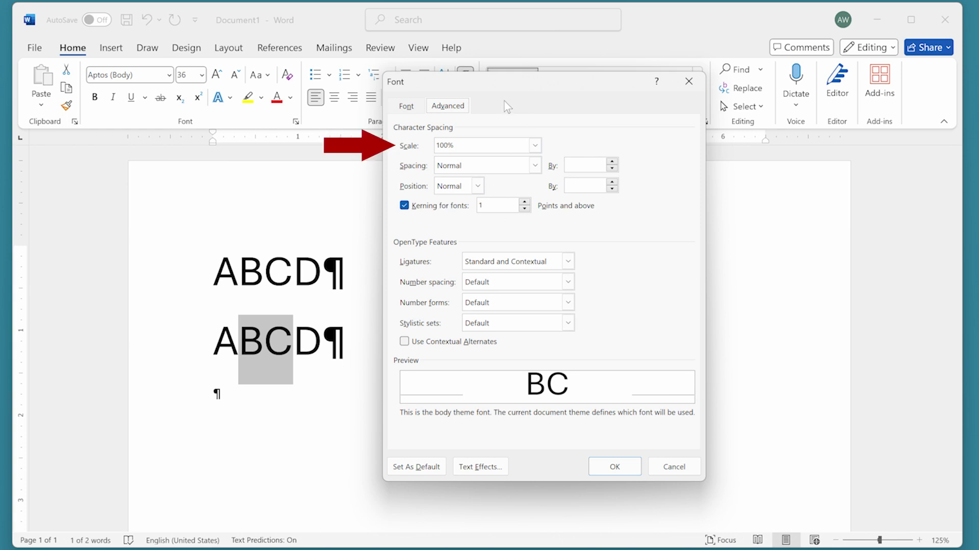
Step: Expand the Scale dropdown of width percentages for the selected B and C
left_click(535, 146)
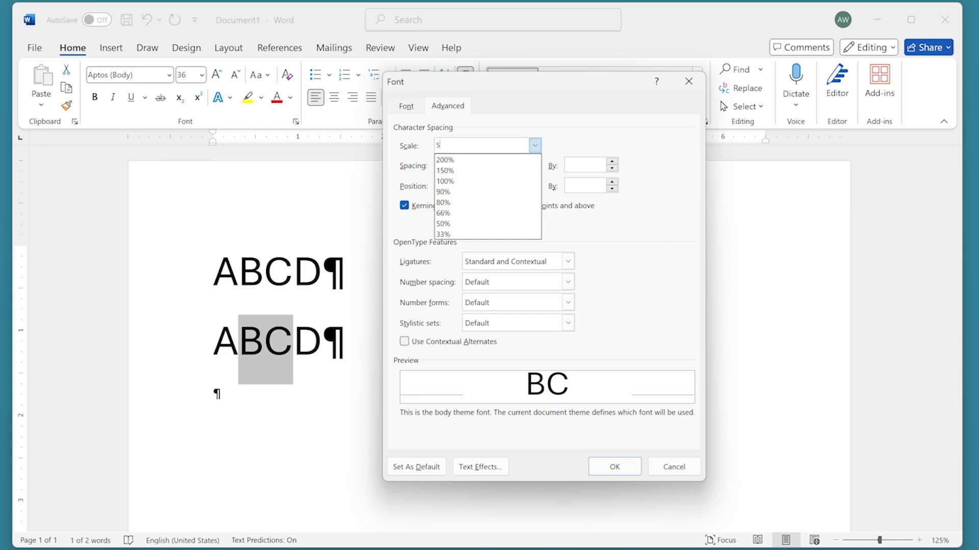
type("500")
Step: Apply a 500% Scale to B and C and confirm with OK
left_click(615, 467)
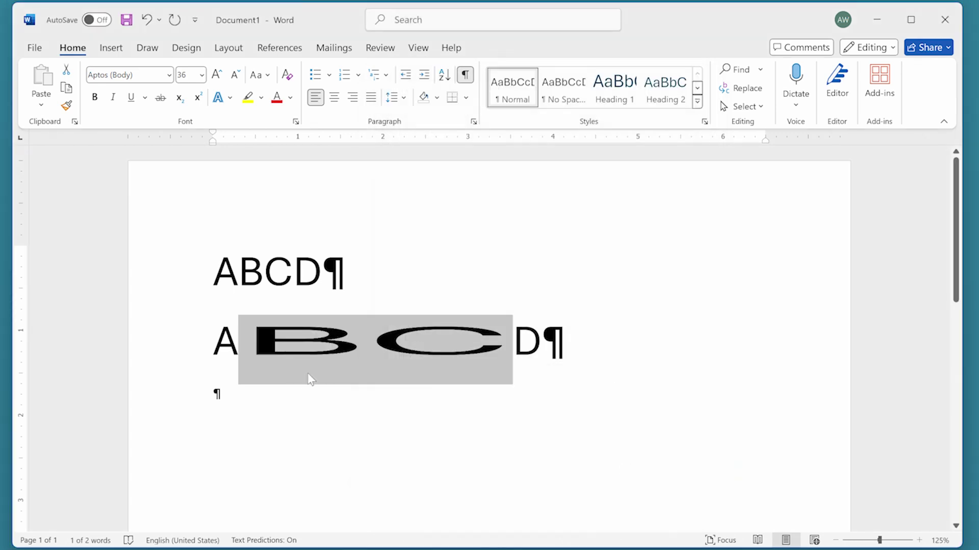